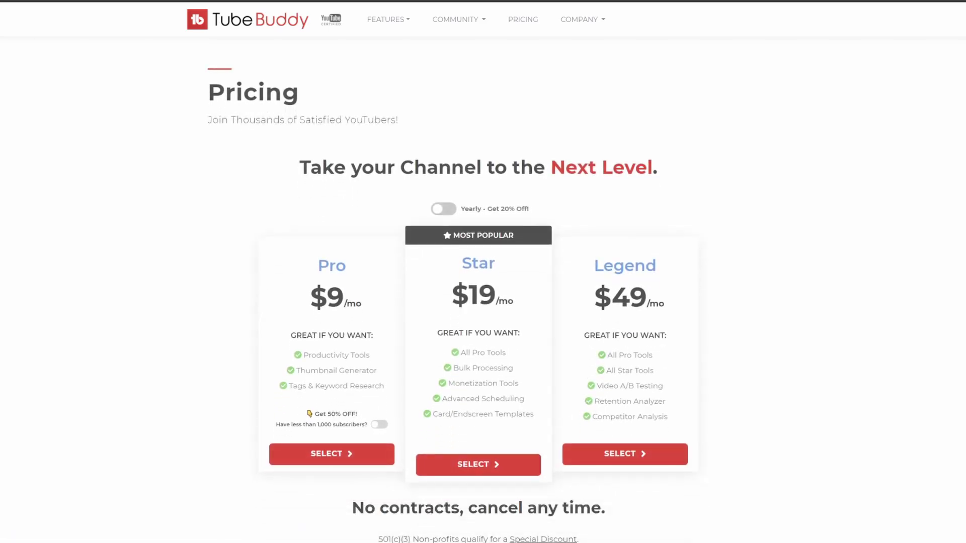
# Search YouTube for "cute baby kitten"
pyautogui.write('cute bab')
pyautogui.write('y kitten')
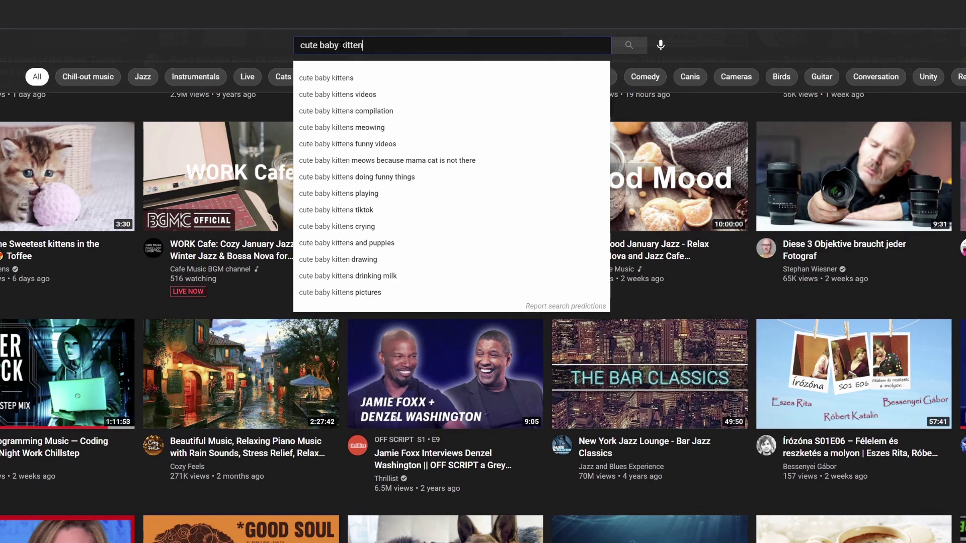
pyautogui.press('Return')
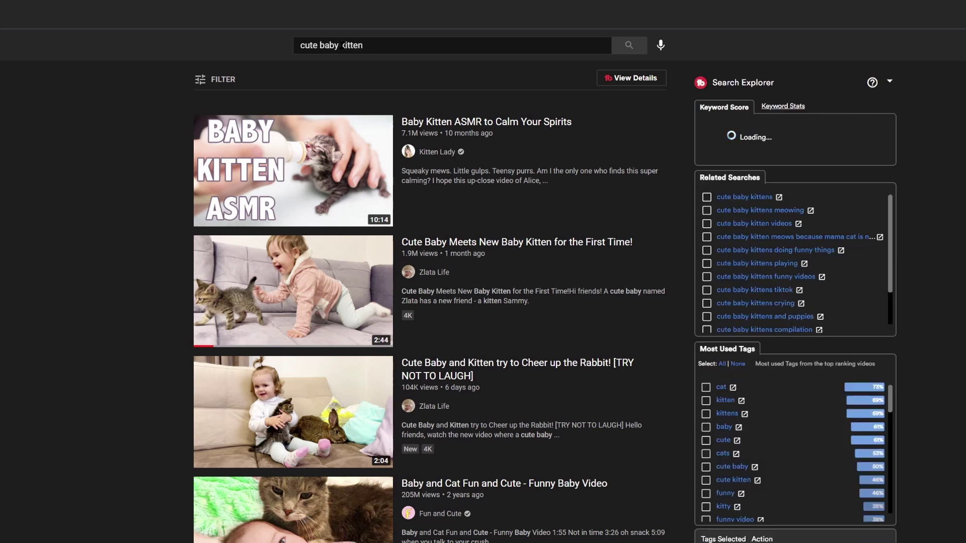
# Open the second kitten search result and bring up the Compare Stats choices in its channel's Channelytics
pyautogui.click(498, 246)
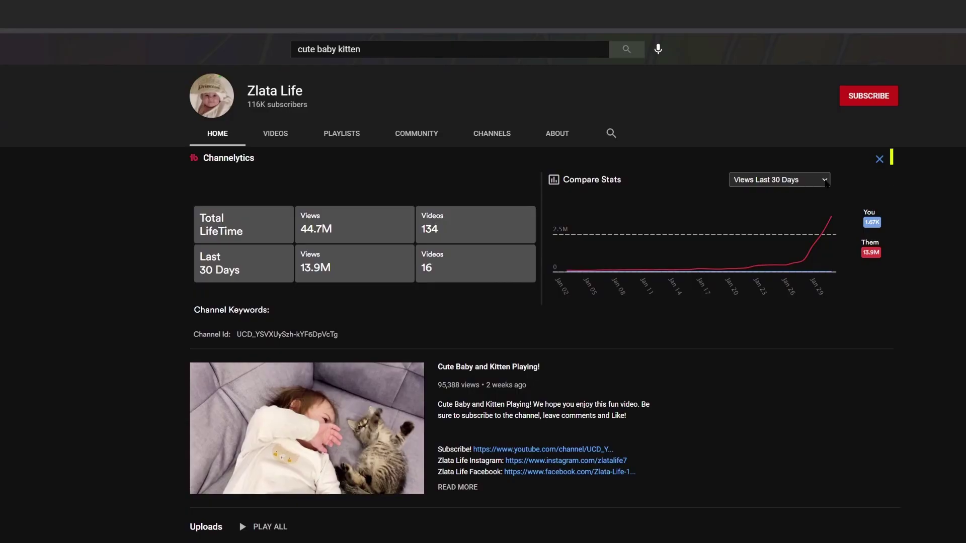
pyautogui.click(825, 179)
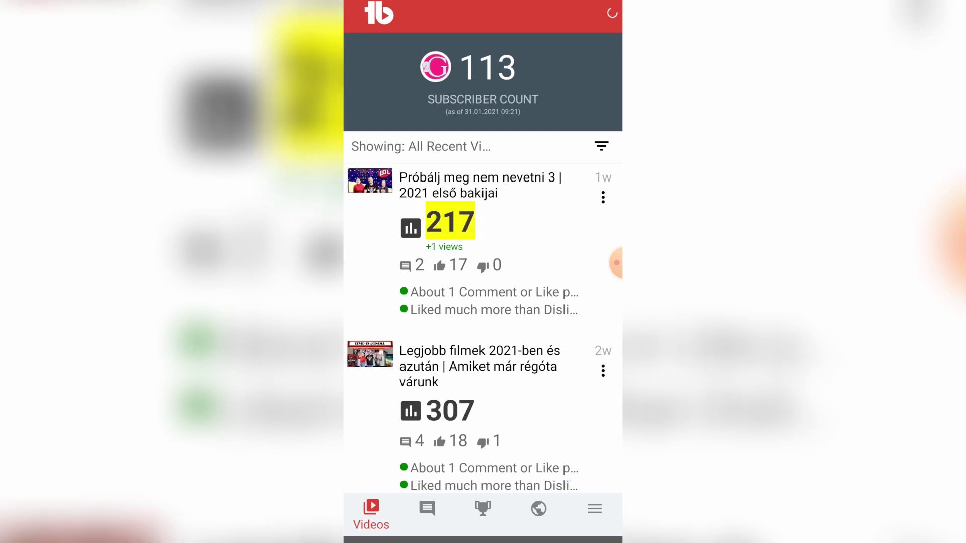
# Switch to the TubeBuddy mobile app and review the view, comment and like statistics of the channel's recent videos
pyautogui.scroll(-5, 482, 326)
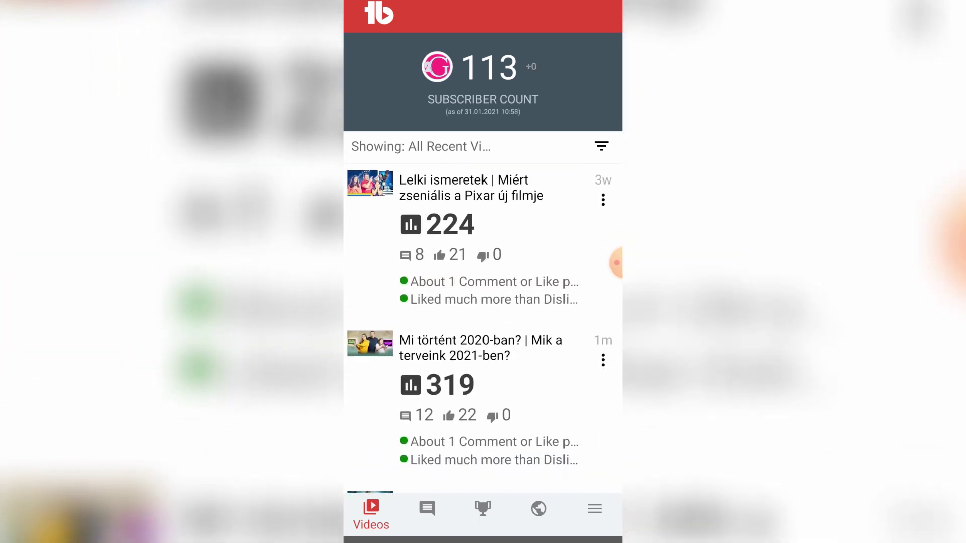
pyautogui.scroll(-3, 483, 326)
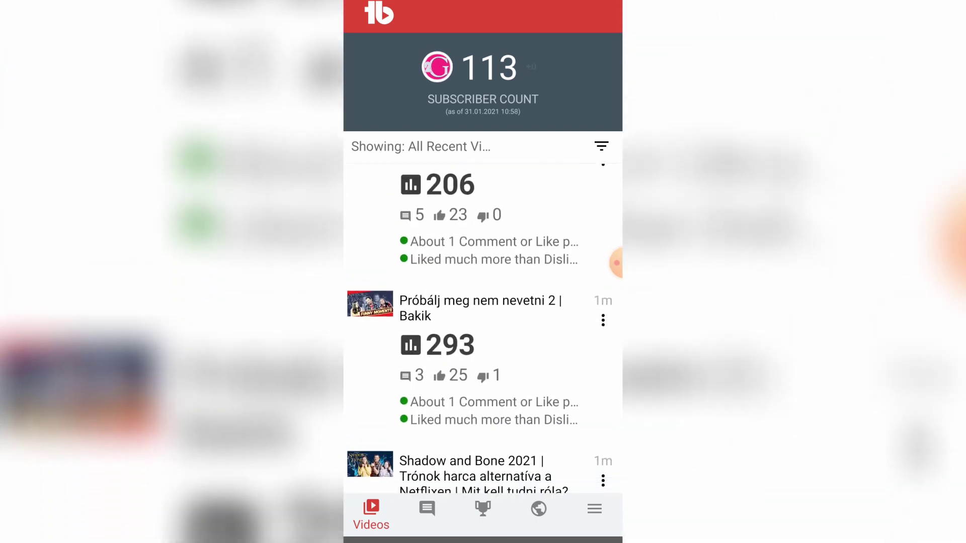
pyautogui.scroll(-4, 483, 327)
# Open the channel's milestones and review the past subscriber, view and upload milestones back to December 2020
pyautogui.click(482, 513)
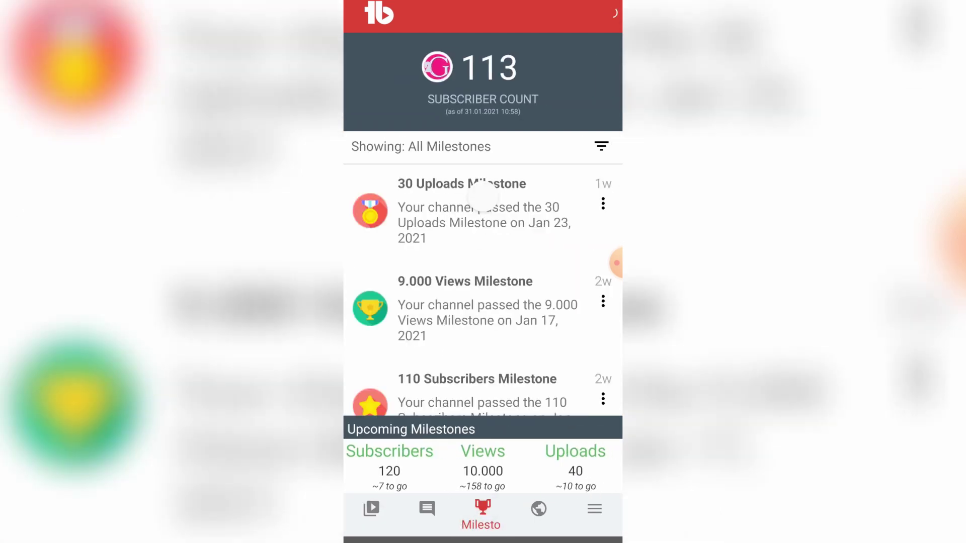
pyautogui.scroll(-2, 483, 292)
pyautogui.scroll(-3, 483, 292)
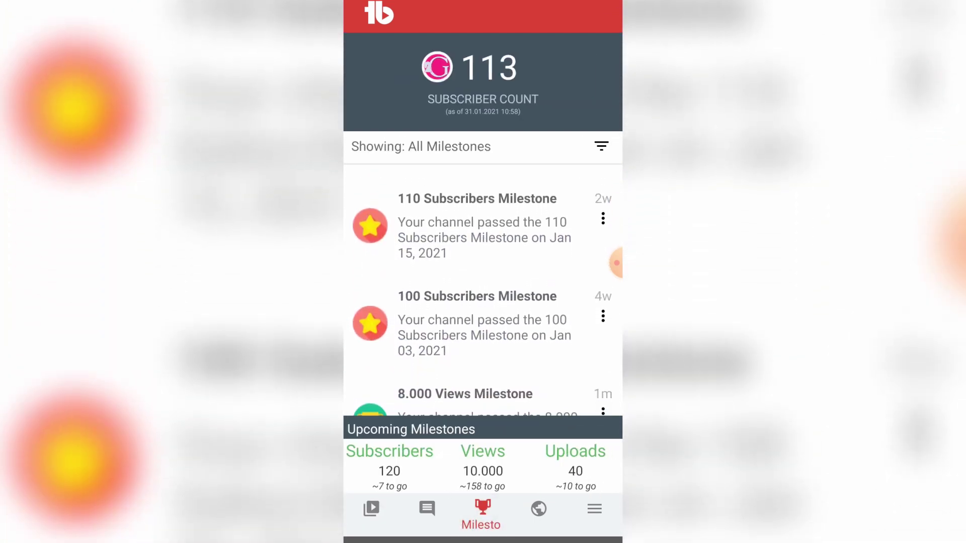
pyautogui.scroll(-6, 483, 292)
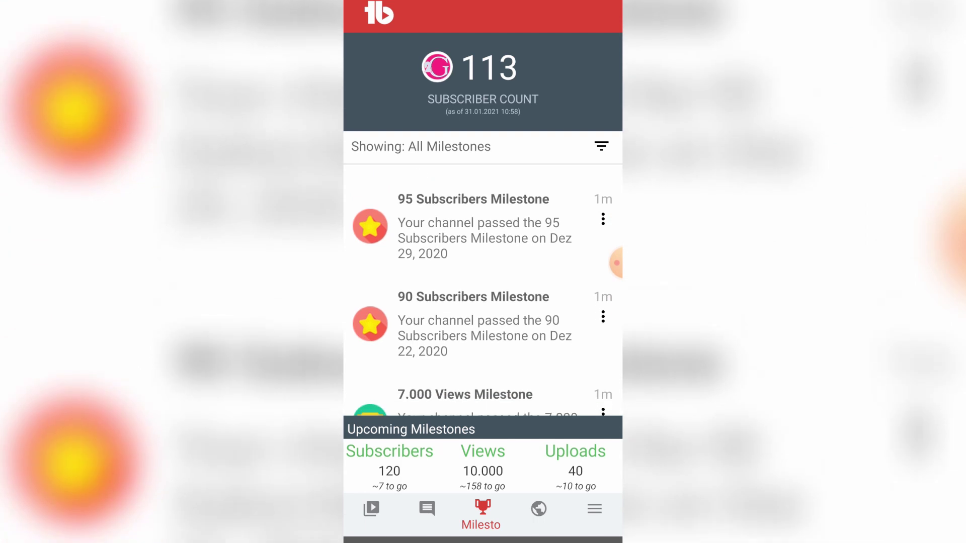
pyautogui.scroll(-5, 483, 292)
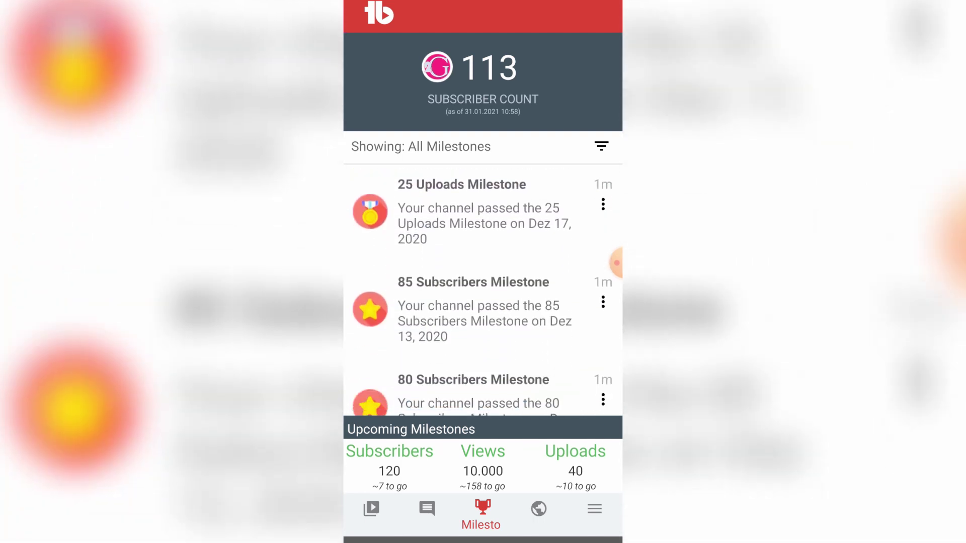
pyautogui.scroll(-6, 483, 291)
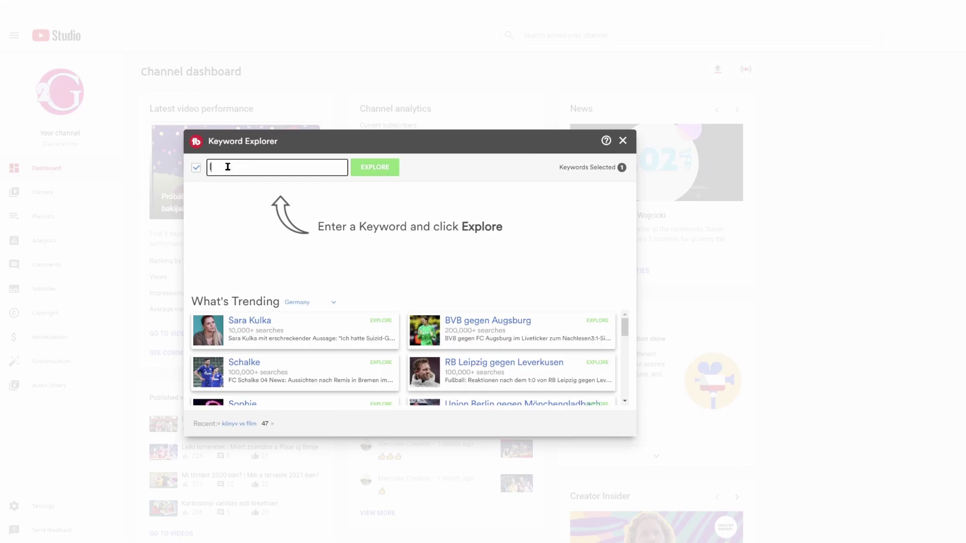
# Switch to YouTube Studio and explore the keyword "legjobb filmek" in TubeBuddy's Keyword Explorer
pyautogui.write('legjob')
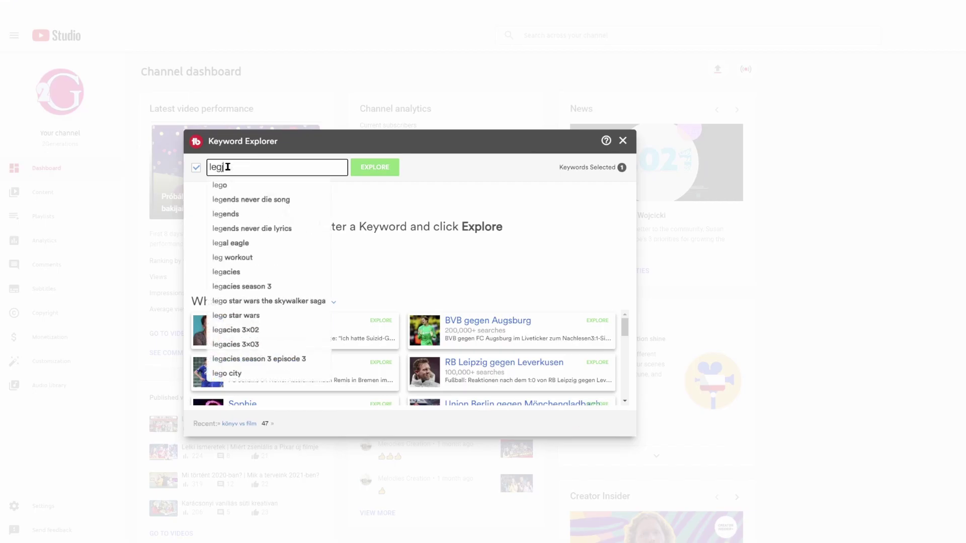
pyautogui.write('b filmek')
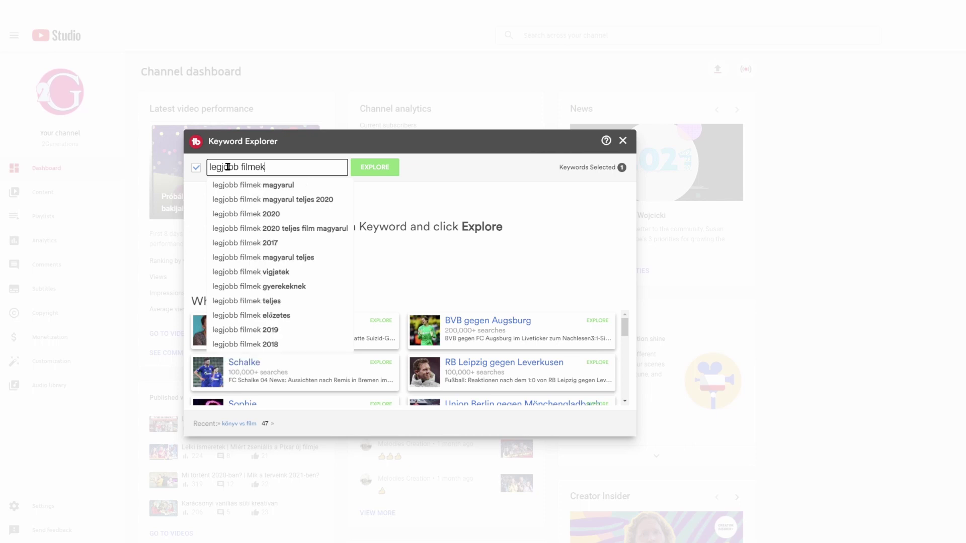
pyautogui.press('Return')
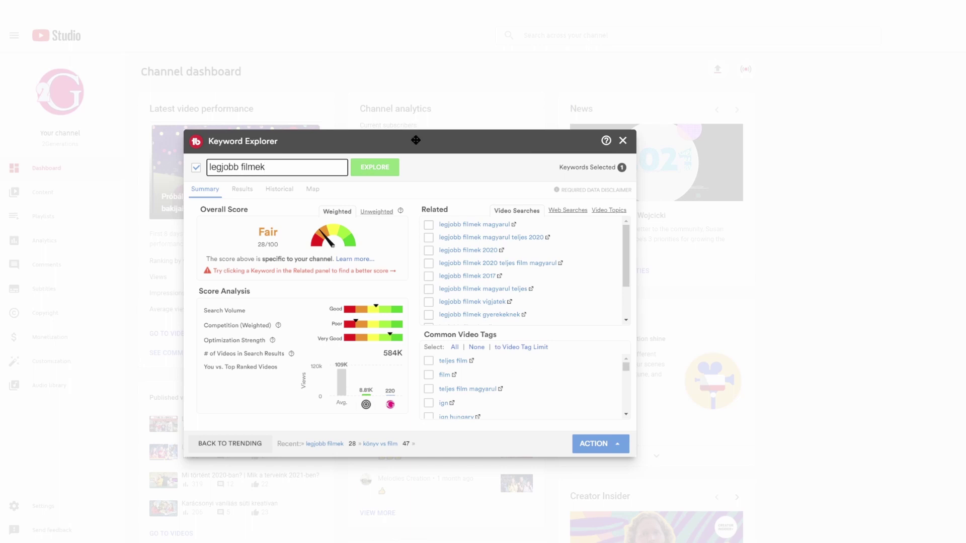
# Extend the keyword to "legjobb filmek magyarul" and explore it
pyautogui.write('m')
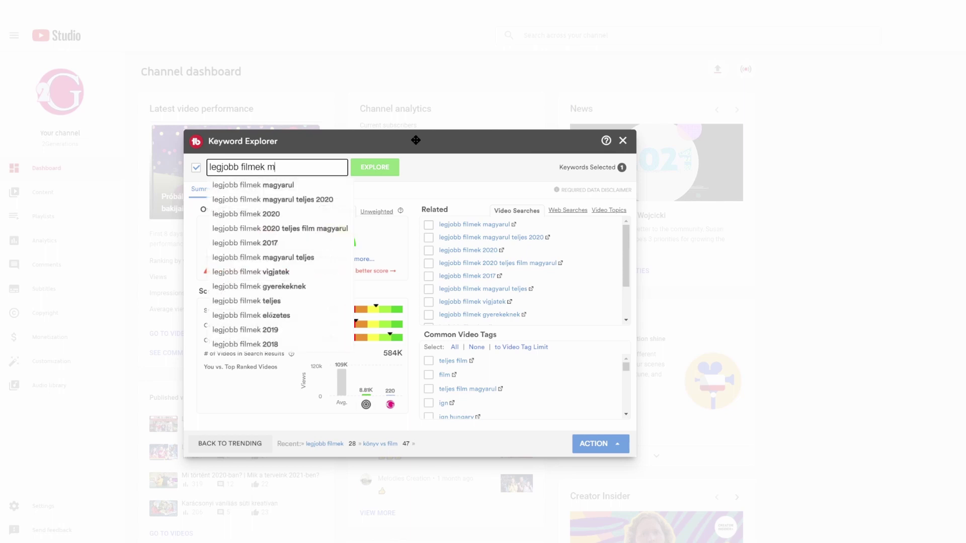
pyautogui.write('agyarul')
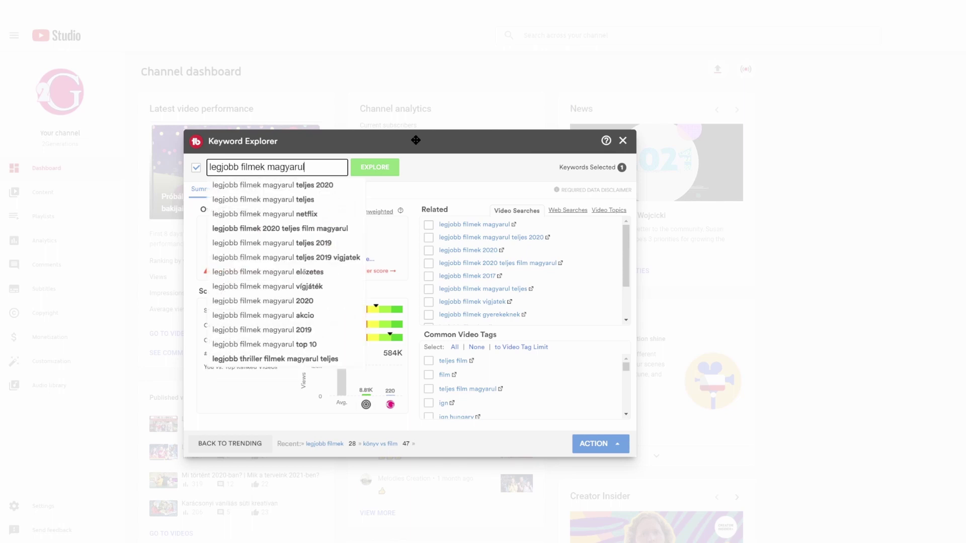
pyautogui.press('Return')
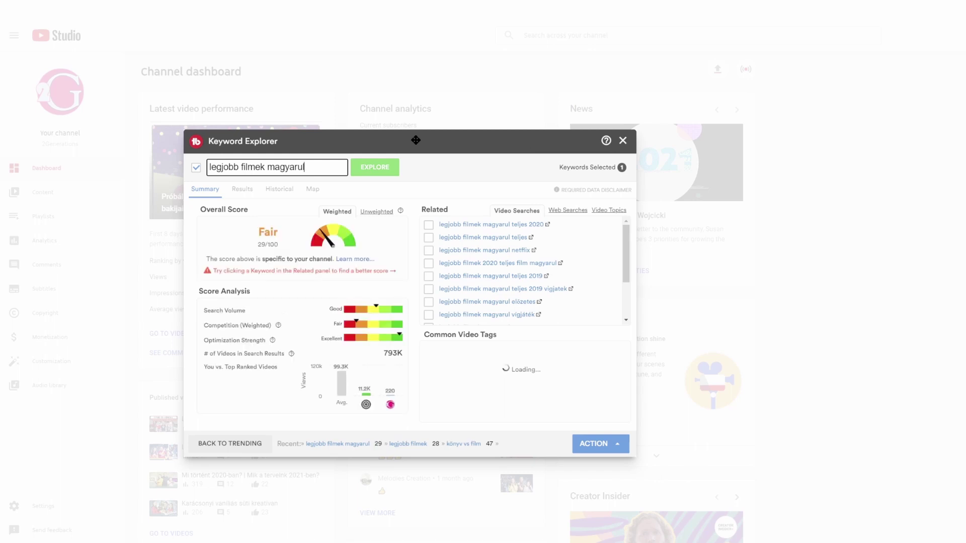
# Add the year to make the keyword "legjobb filmek magyarul 2021" and explore it
pyautogui.click(320, 168)
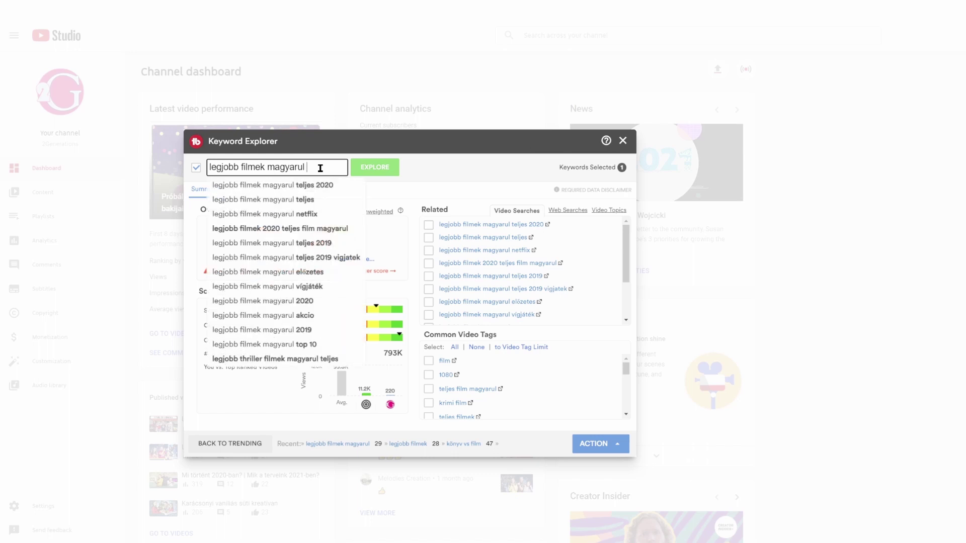
pyautogui.write('2021')
pyautogui.press('Return')
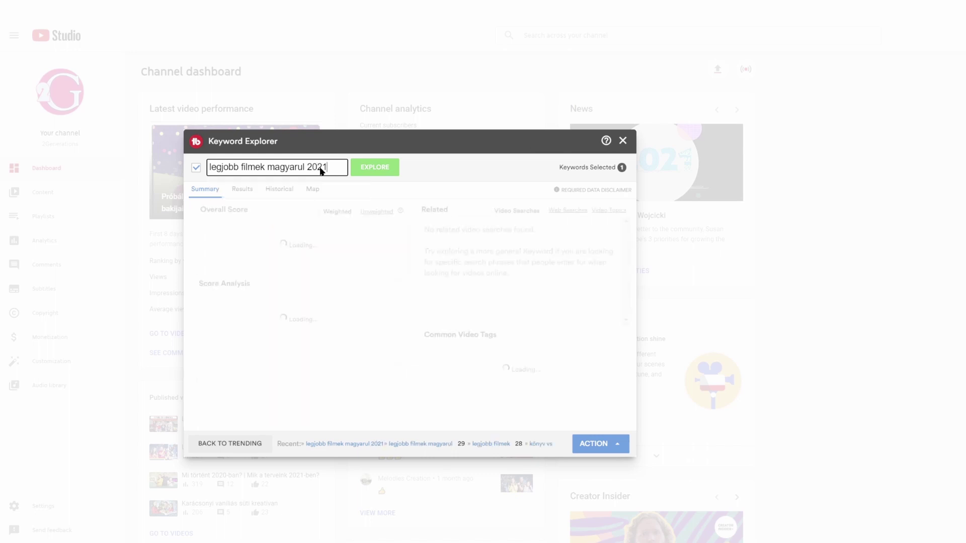
pyautogui.click(375, 167)
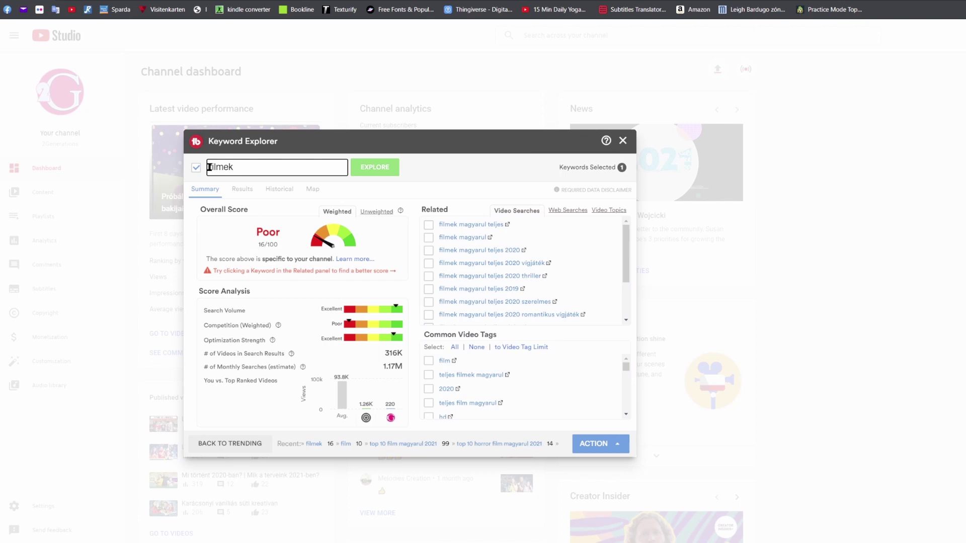
# Open the available actions for the explored keyword "filmek"
pyautogui.click(618, 444)
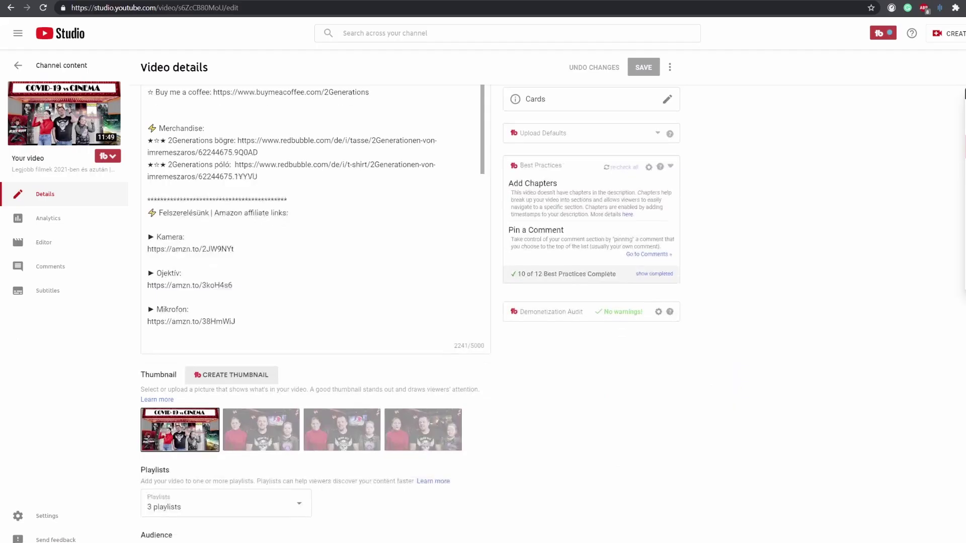
# Examine the tags in the COVID-19 vs Cinema video's details and highlight the tag character counter
pyautogui.scroll(-5, 315, 302)
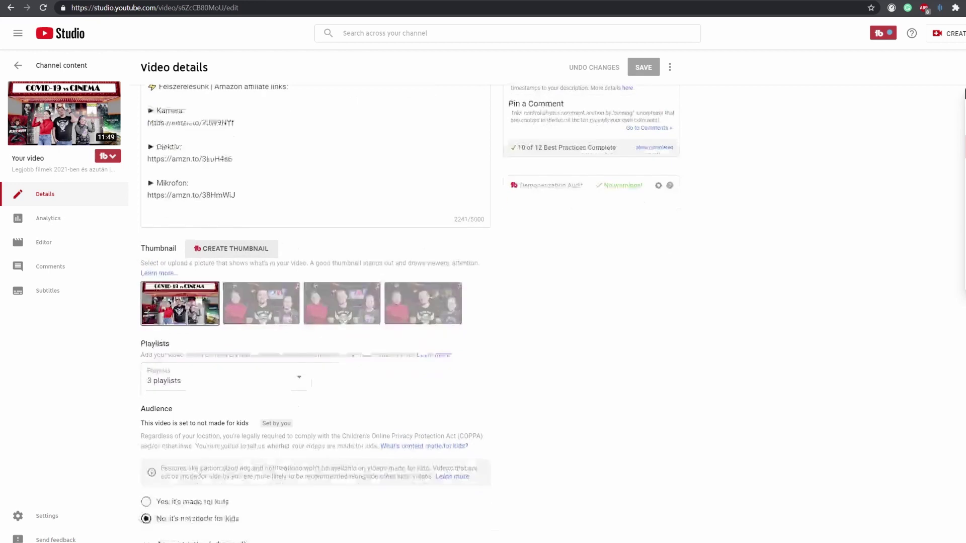
pyautogui.scroll(-5, 315, 302)
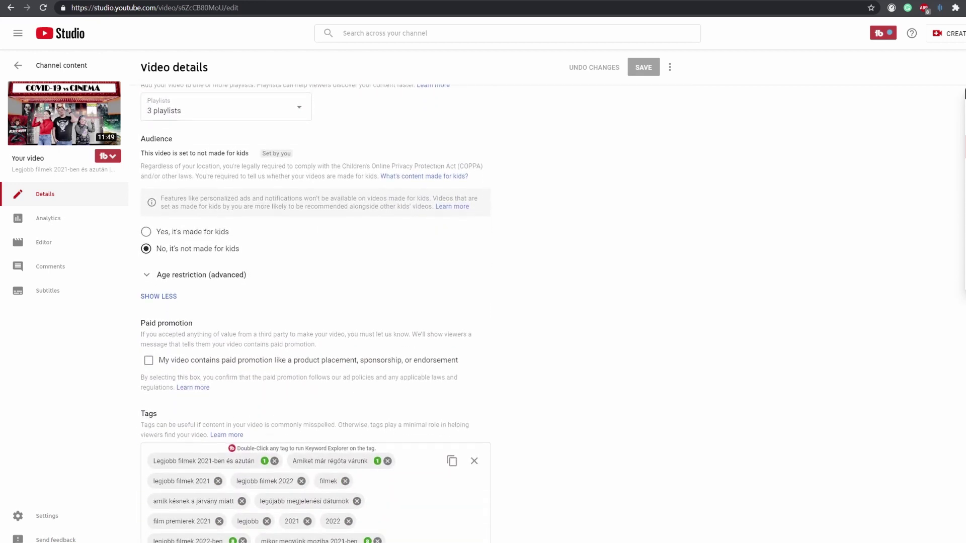
pyautogui.scroll(-2, 316, 302)
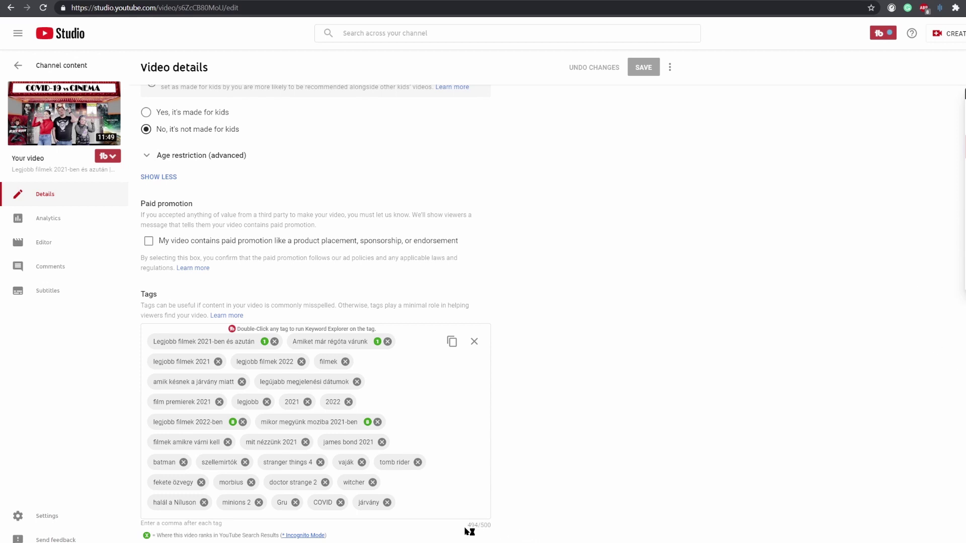
pyautogui.moveTo(467, 524); pyautogui.dragTo(505, 529)
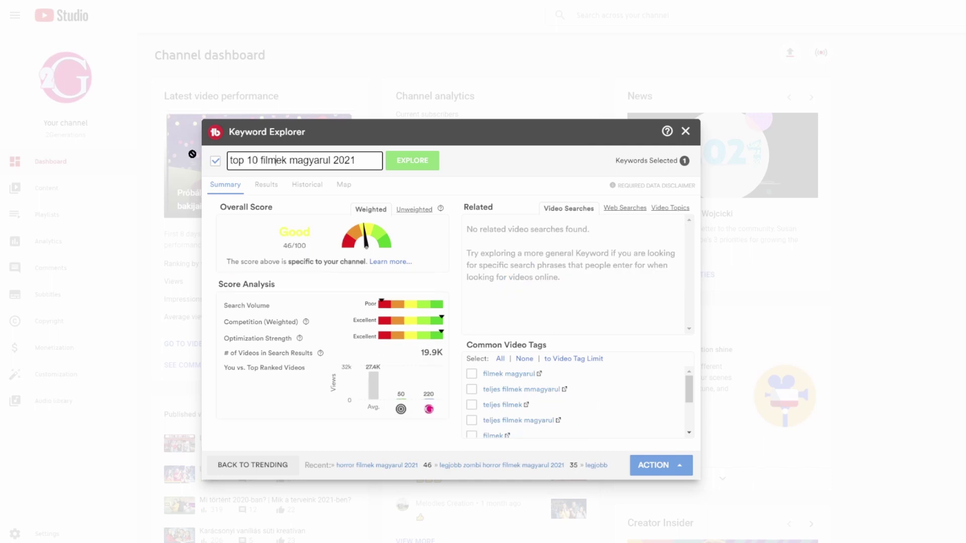
# Shorten "filmek" in the keyword so it reads "top 10 film magyarul 2021" and explore it
pyautogui.press('Delete')
pyautogui.press('Delete')
pyautogui.press('Return')
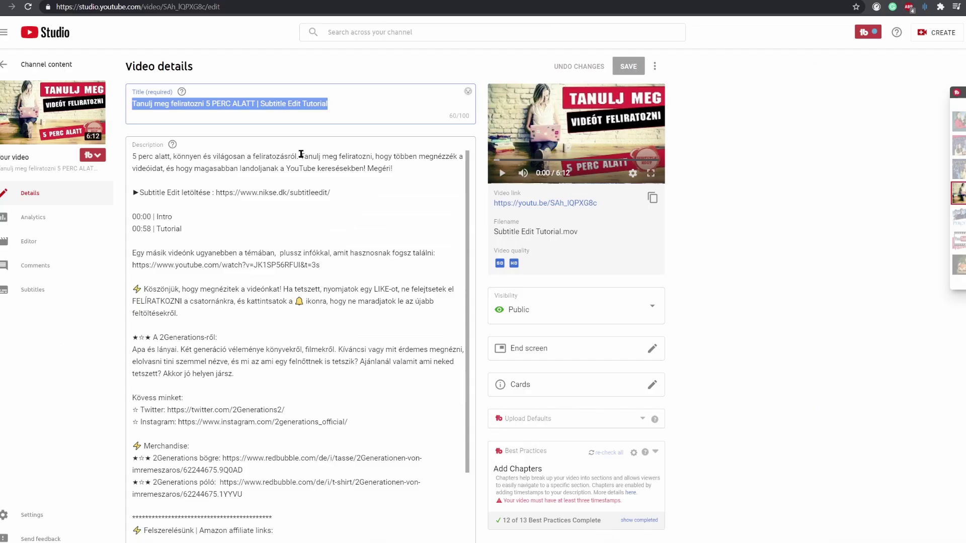
# Highlight "Tanulj meg feliratozni" in the subtitle tutorial's description and review the rest of the text down to the hashtags
pyautogui.moveTo(300, 155); pyautogui.dragTo(374, 155)
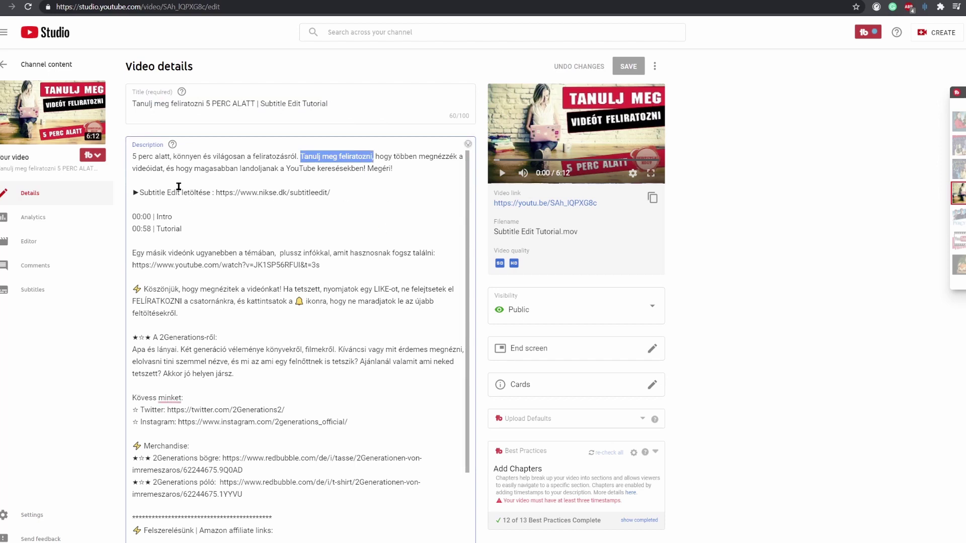
pyautogui.scroll(-5, 316, 337)
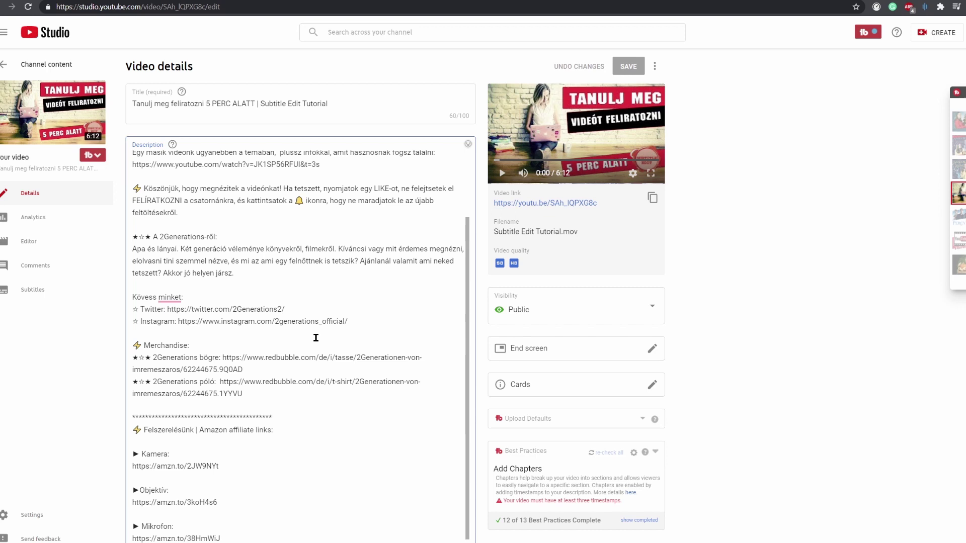
pyautogui.scroll(-15, 316, 337)
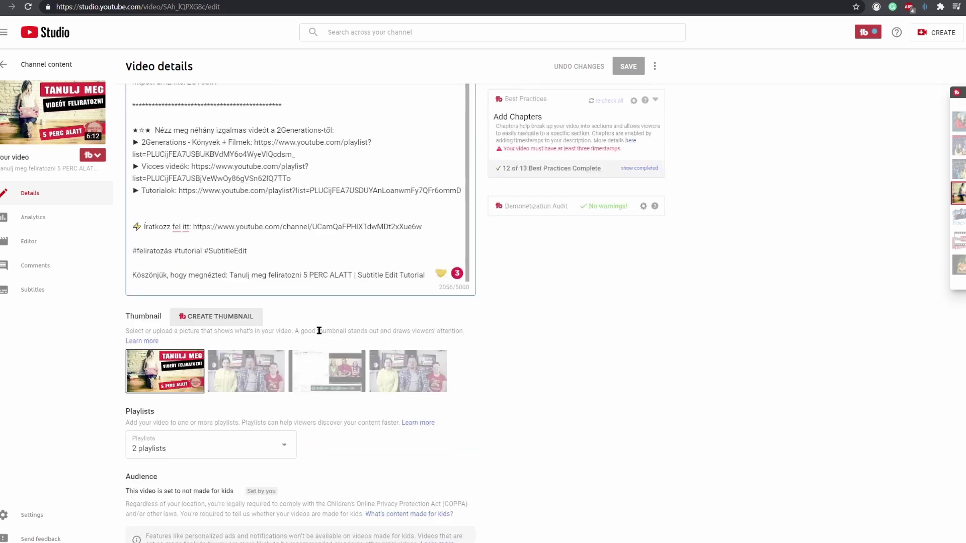
pyautogui.scroll(-5, 322, 334)
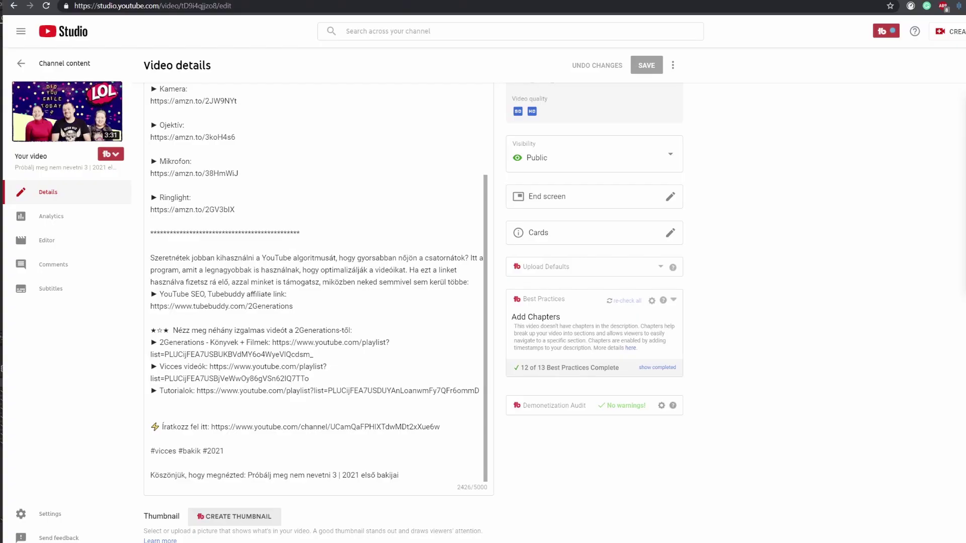
pyautogui.click(150, 308)
pyautogui.moveTo(152, 305); pyautogui.dragTo(302, 308)
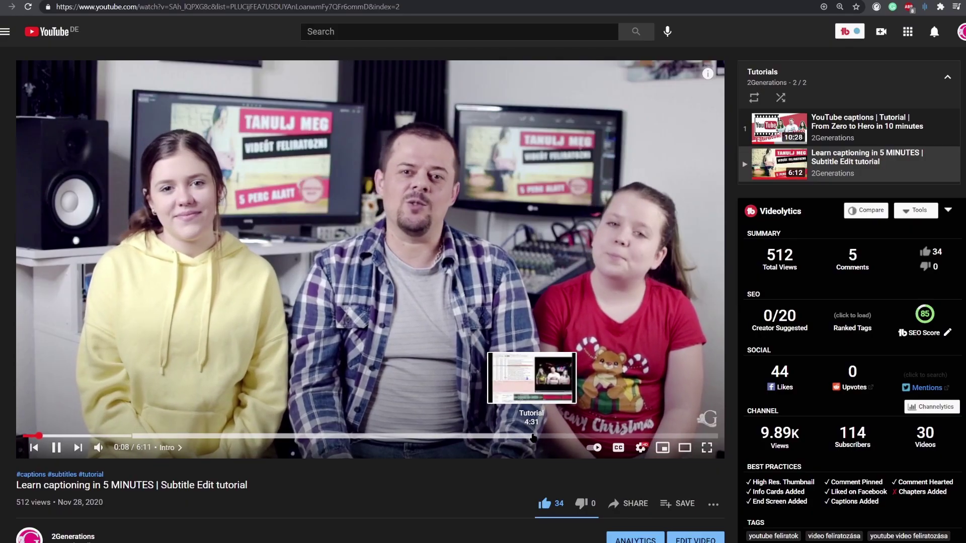
# Skip the playing Subtitle Edit tutorial video to 4:31 in its Tutorial chapter
pyautogui.click(532, 436)
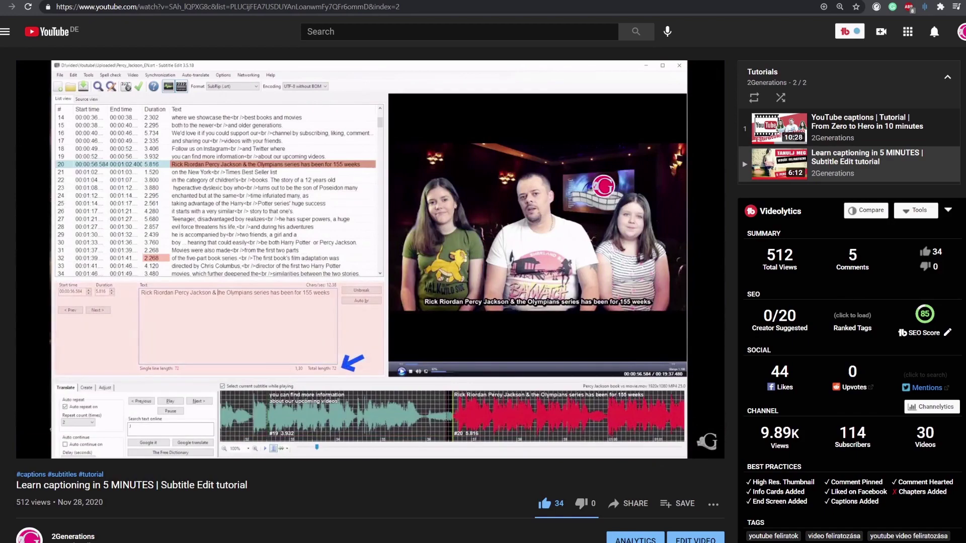